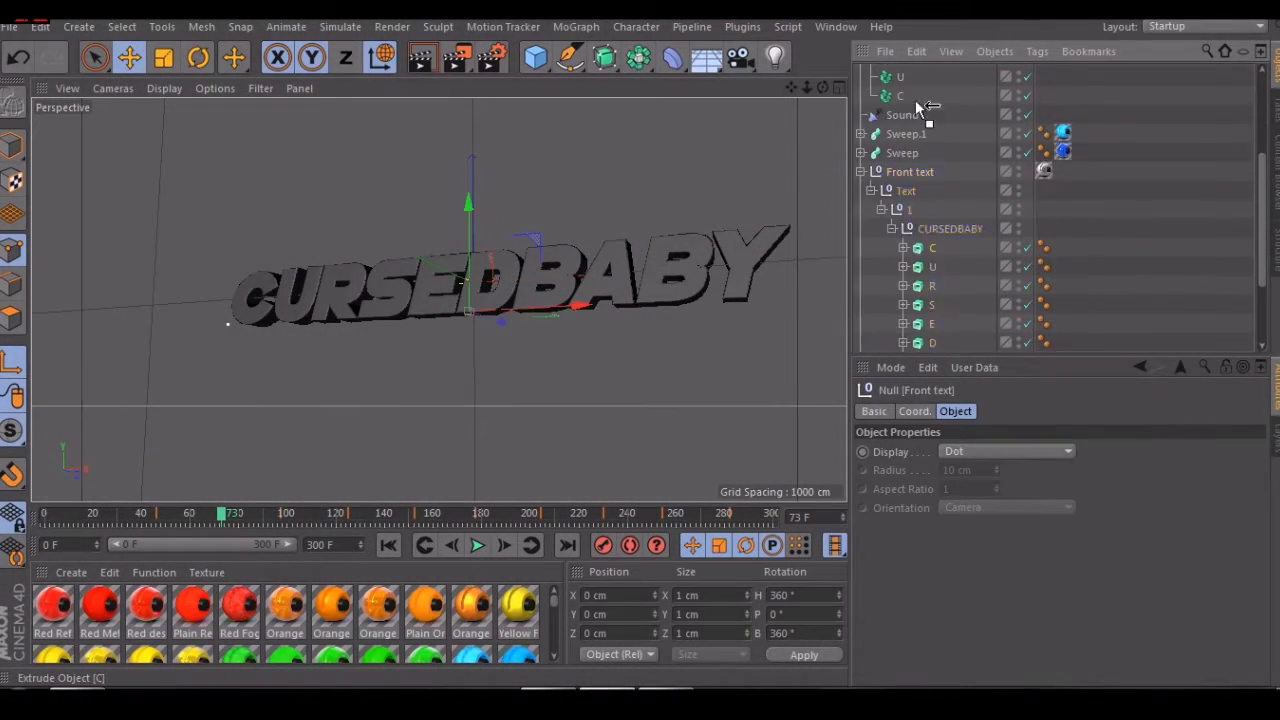
- Select the extruded letter S to start grouping the CURSEDBABY letters under the Text fracture
{"action": "left_click", "coordinate": [871, 135]}
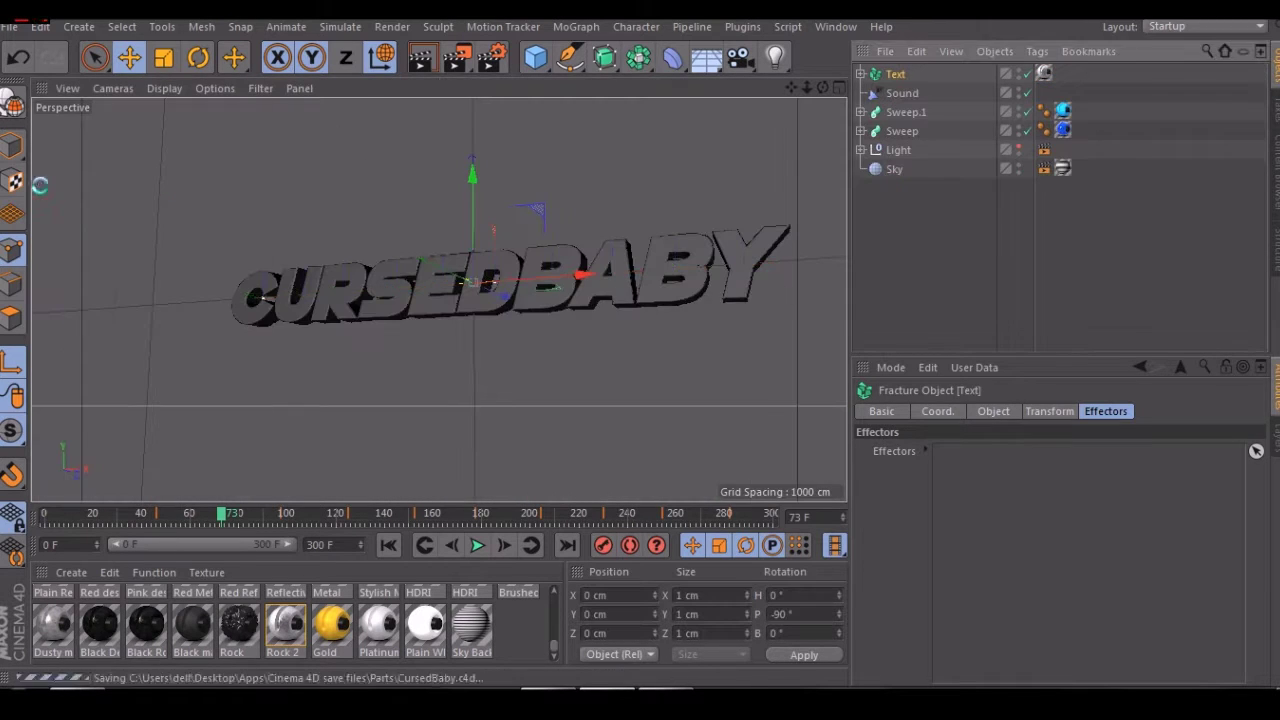
- Give Plain.1 a 360° pitch rotation and preview the animation around frames 100–125
{"action": "left_click", "coordinate": [1055, 414]}
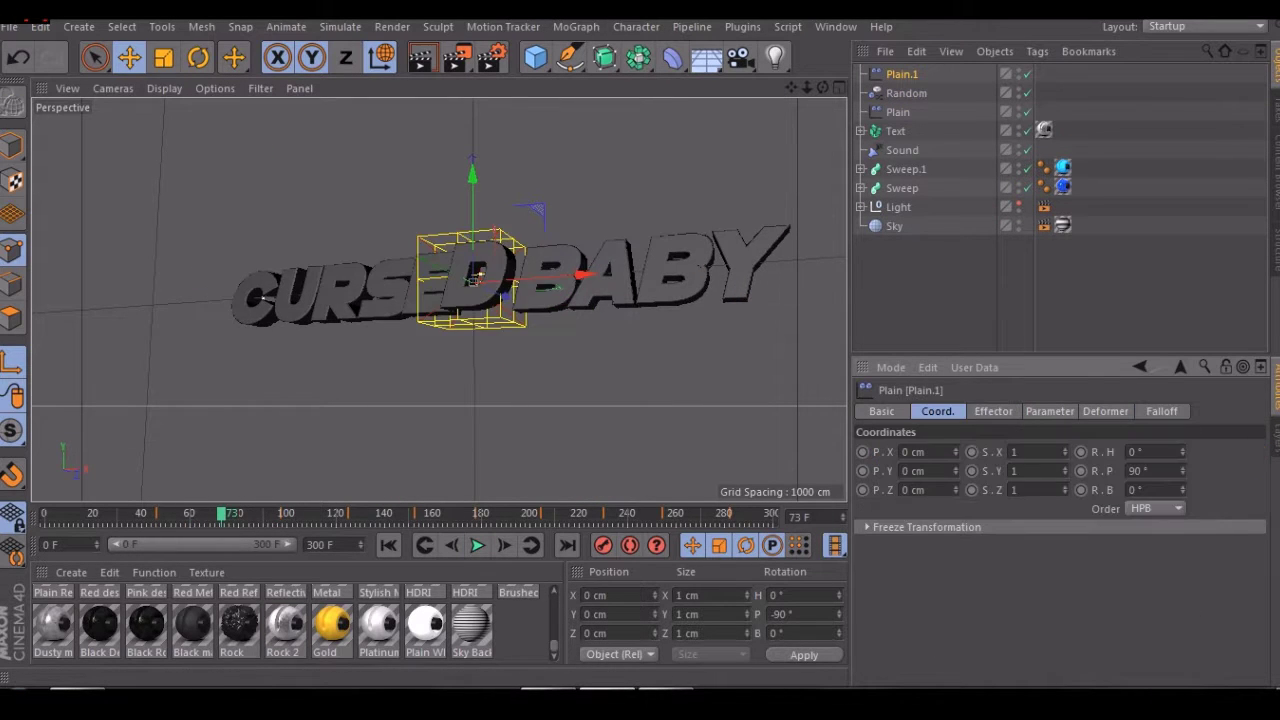
{"action": "left_click", "coordinate": [1049, 411]}
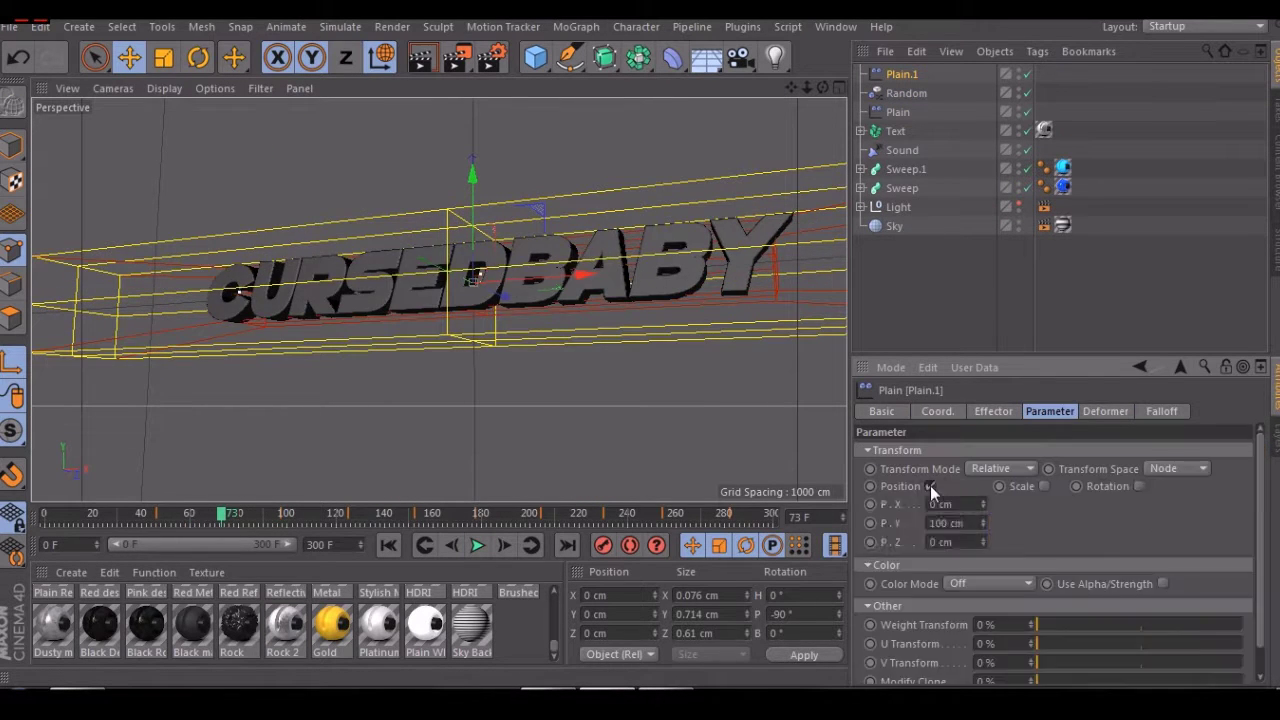
{"action": "left_click", "coordinate": [284, 518]}
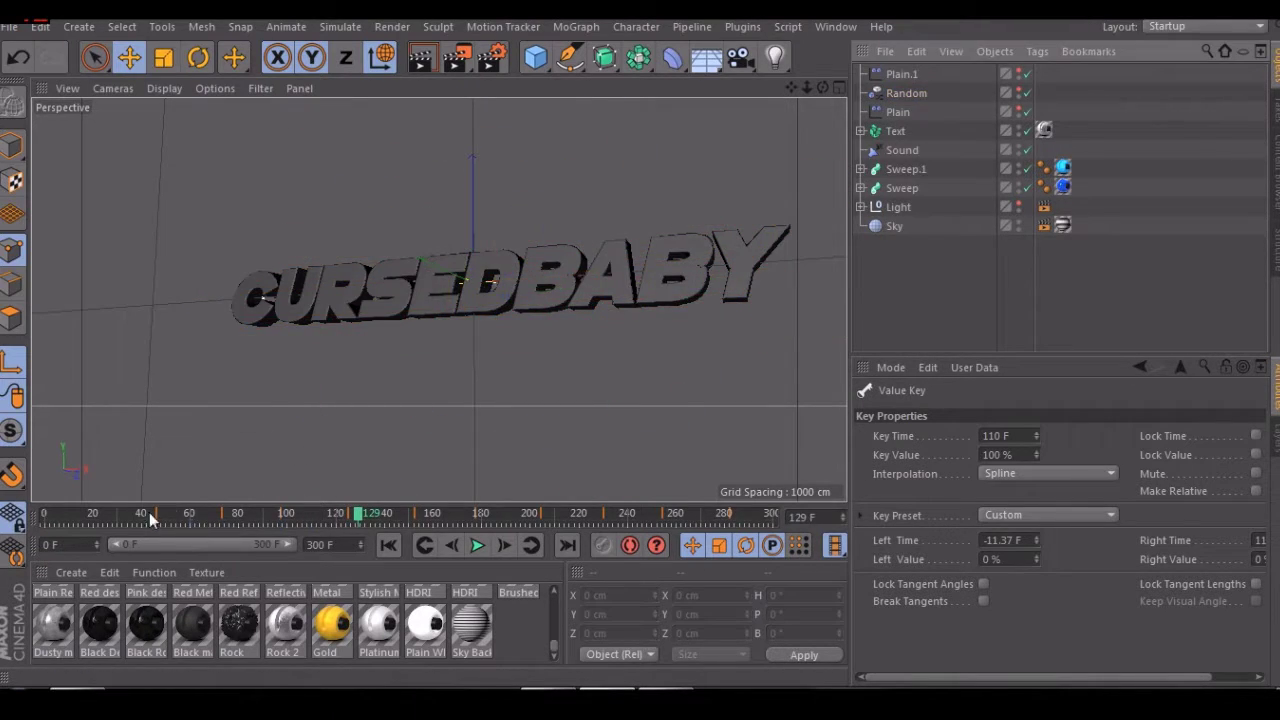
{"action": "left_click_drag", "start_coordinate": [150, 518], "coordinate": [345, 516]}
- Add Plain.2 with P.Z 200 and R.B -90, and keyframe its sweep across the word
{"action": "left_click", "coordinate": [576, 26]}
{"action": "left_click", "coordinate": [720, 200]}
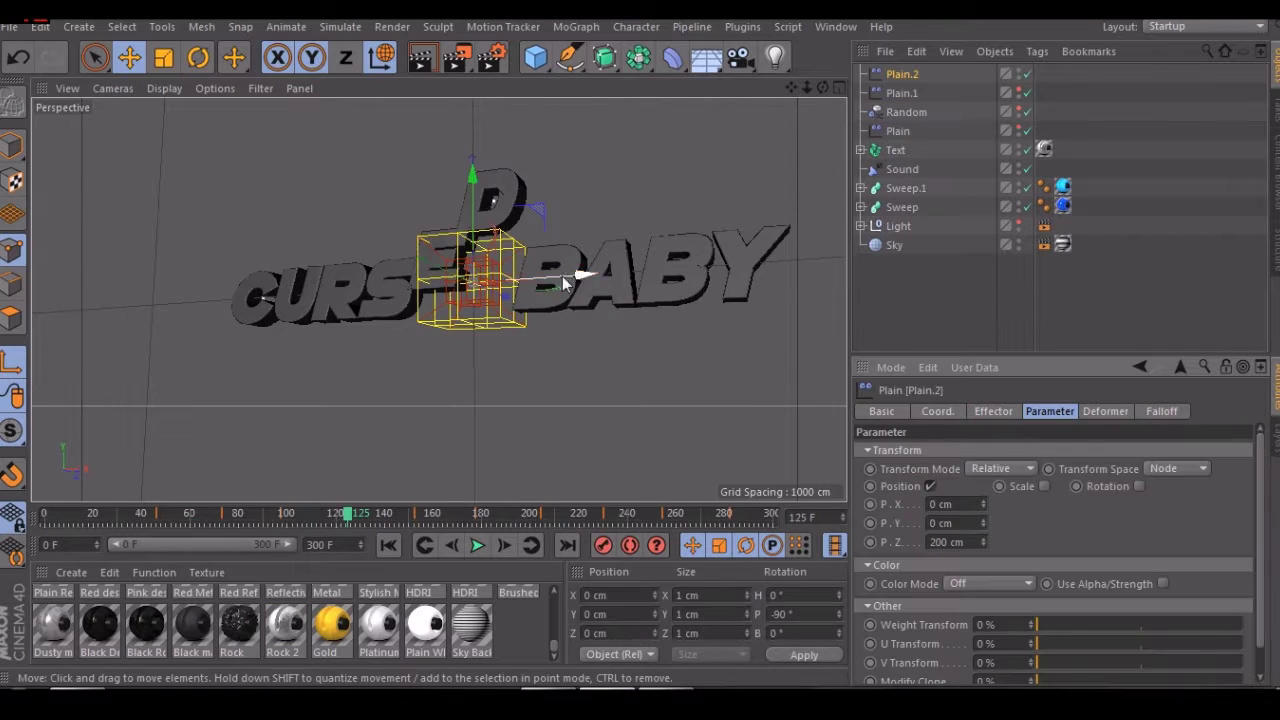
{"action": "left_click_drag", "start_coordinate": [562, 276], "coordinate": [835, 262]}
{"action": "left_click", "coordinate": [1138, 486]}
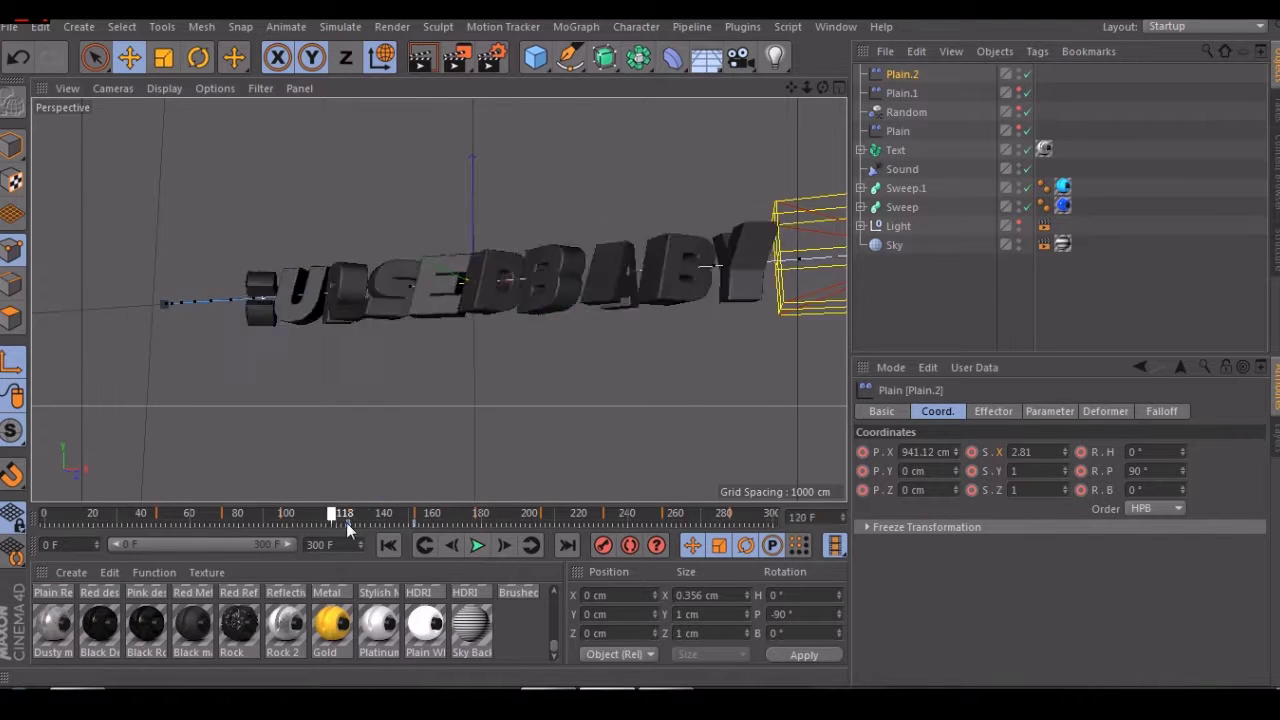
{"action": "left_click_drag", "start_coordinate": [346, 522], "coordinate": [388, 546]}
{"action": "left_click", "coordinate": [459, 515]}
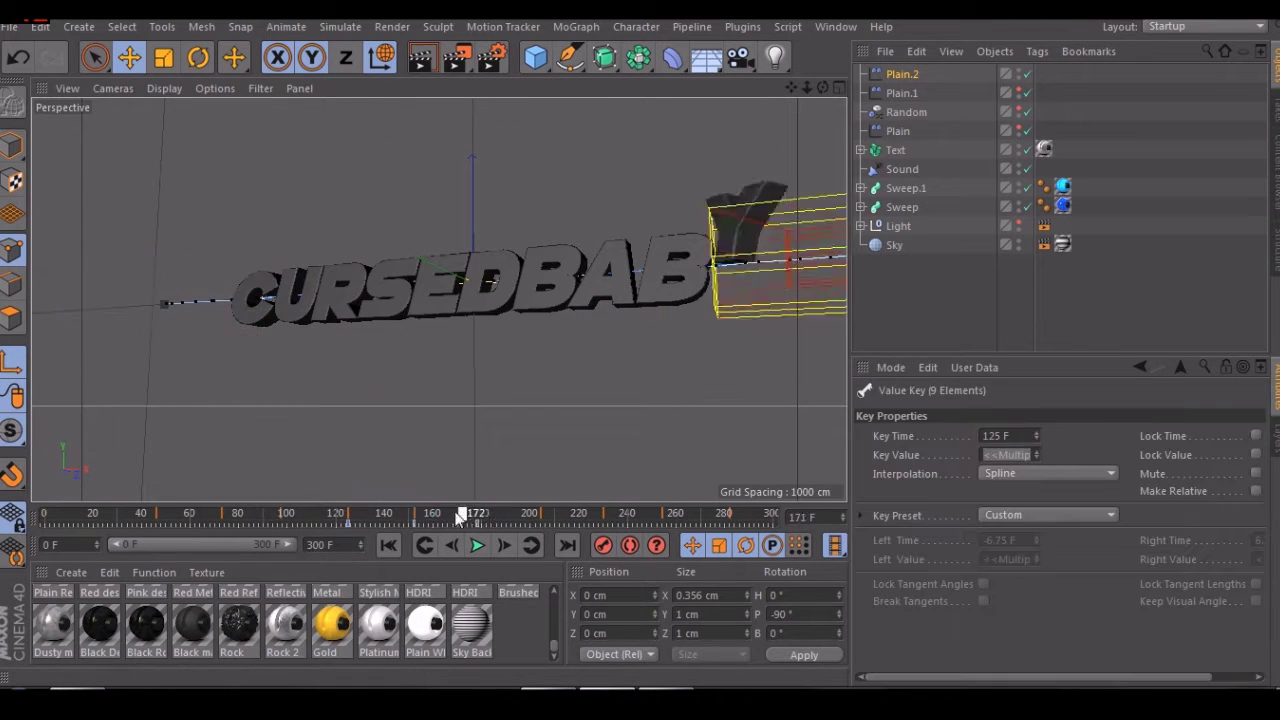
{"action": "left_click", "coordinate": [478, 523]}
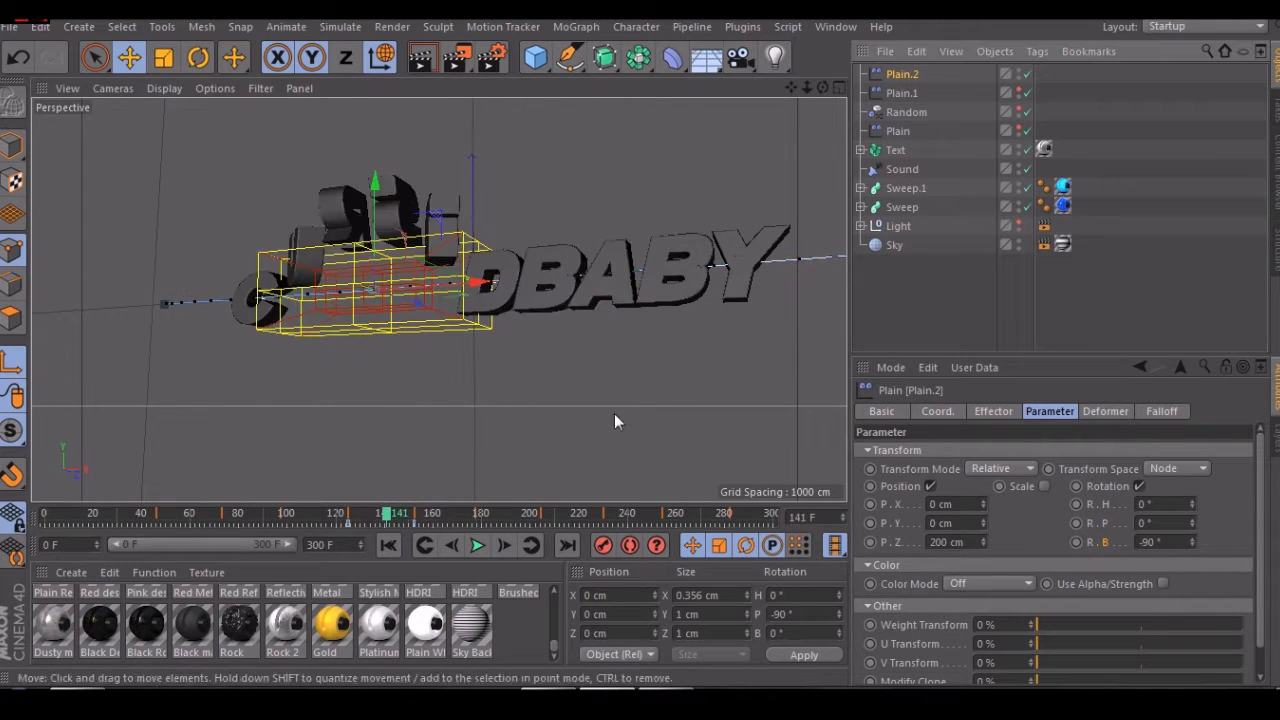
{"action": "left_click", "coordinate": [431, 514]}
- Duplicate Plain.2 as Plain.3, move it past the end of the word, and preview its sweep
{"action": "key", "text": "ctrl+c"}
{"action": "key", "text": "ctrl+v"}
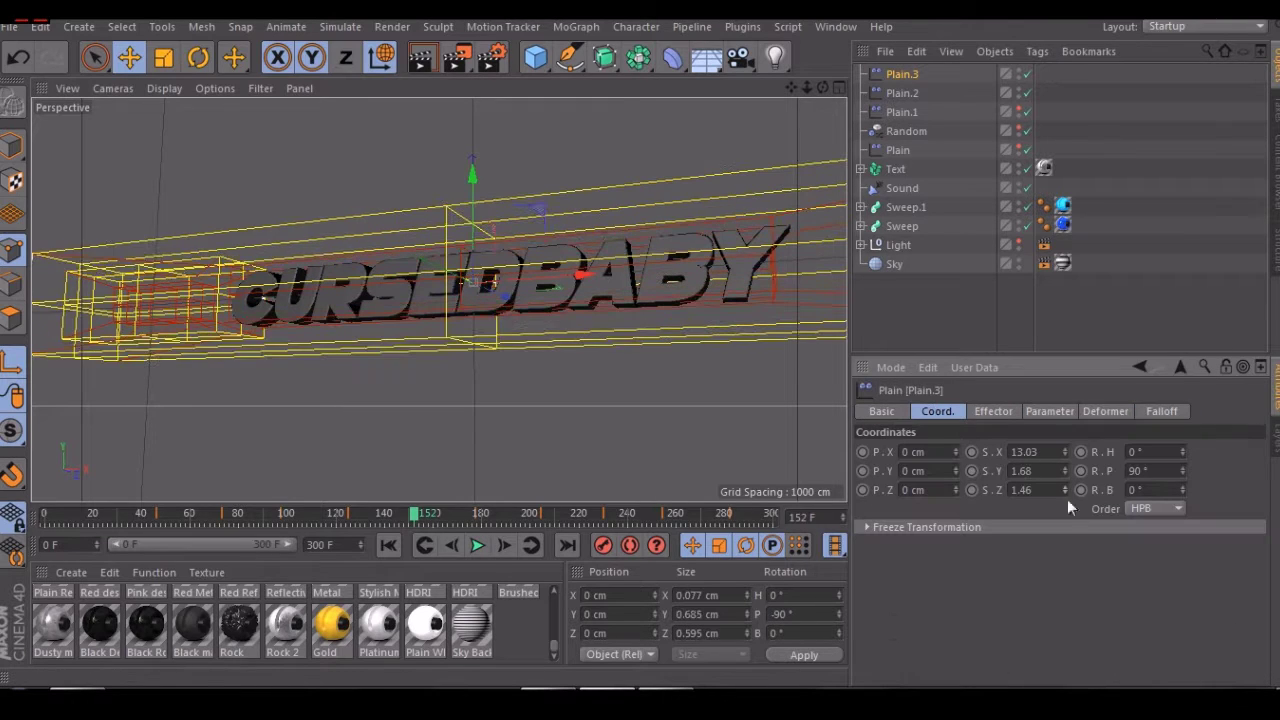
{"action": "left_click_drag", "start_coordinate": [580, 274], "coordinate": [720, 267]}
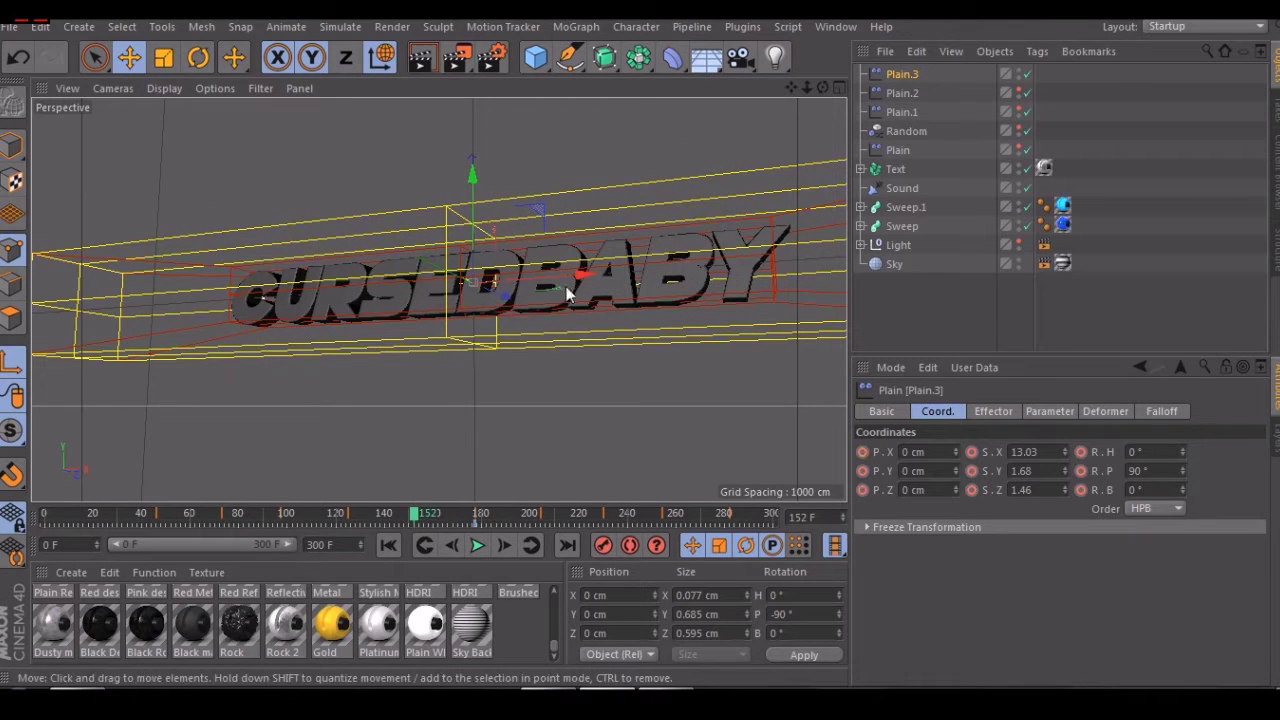
{"action": "left_click_drag", "start_coordinate": [567, 293], "coordinate": [830, 280]}
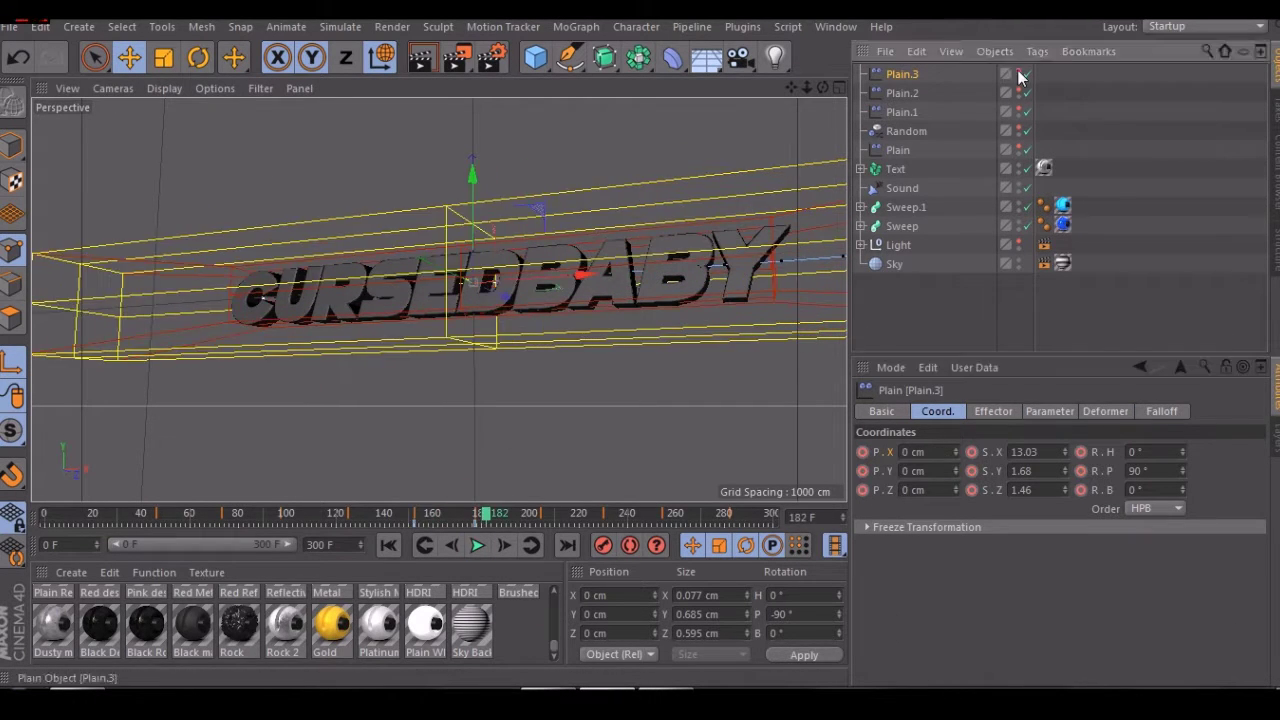
{"action": "left_click_drag", "start_coordinate": [486, 517], "coordinate": [243, 517]}
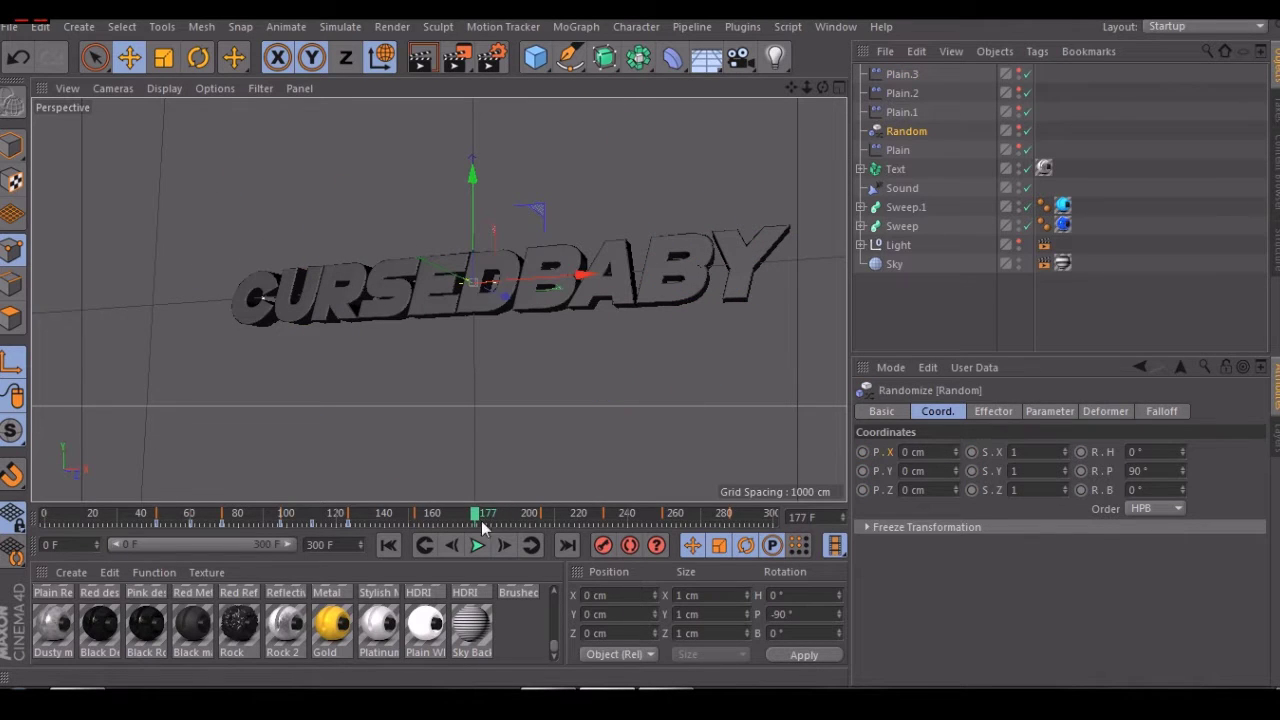
- Keyframe the Random effector's strength to -100% so the text reassembles
{"action": "left_click", "coordinate": [993, 411]}
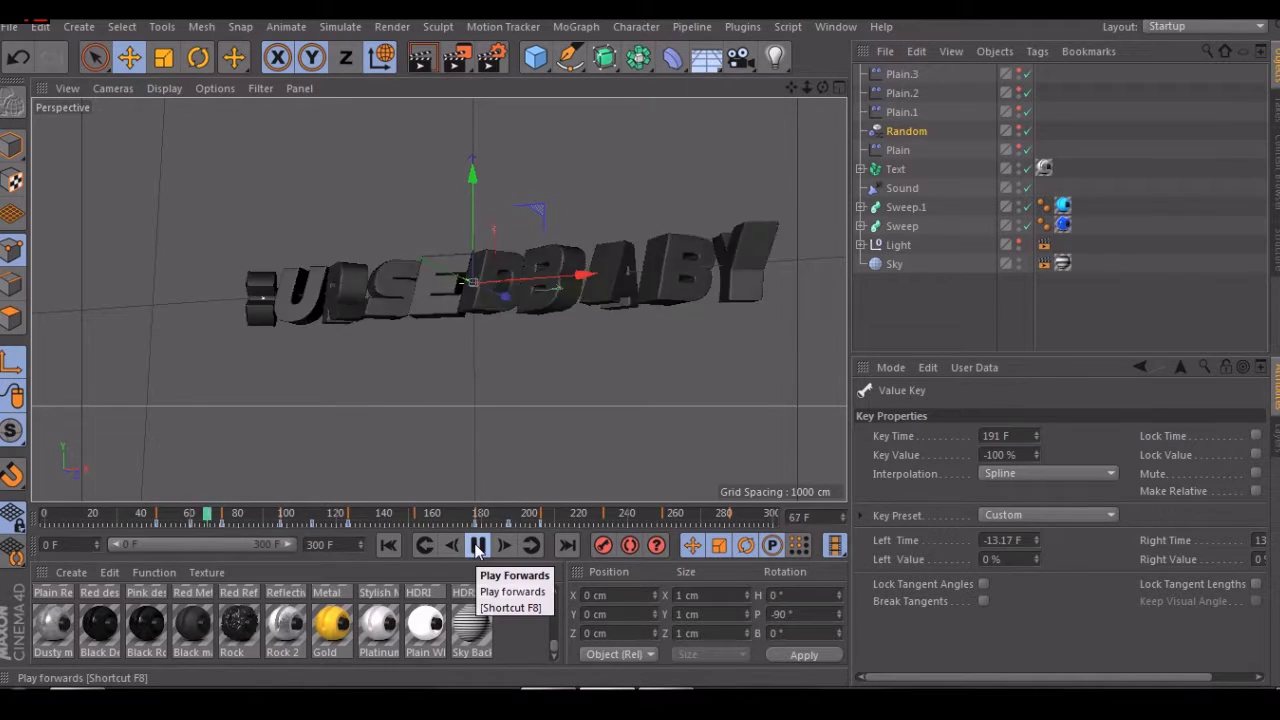
{"action": "left_click", "coordinate": [477, 545]}
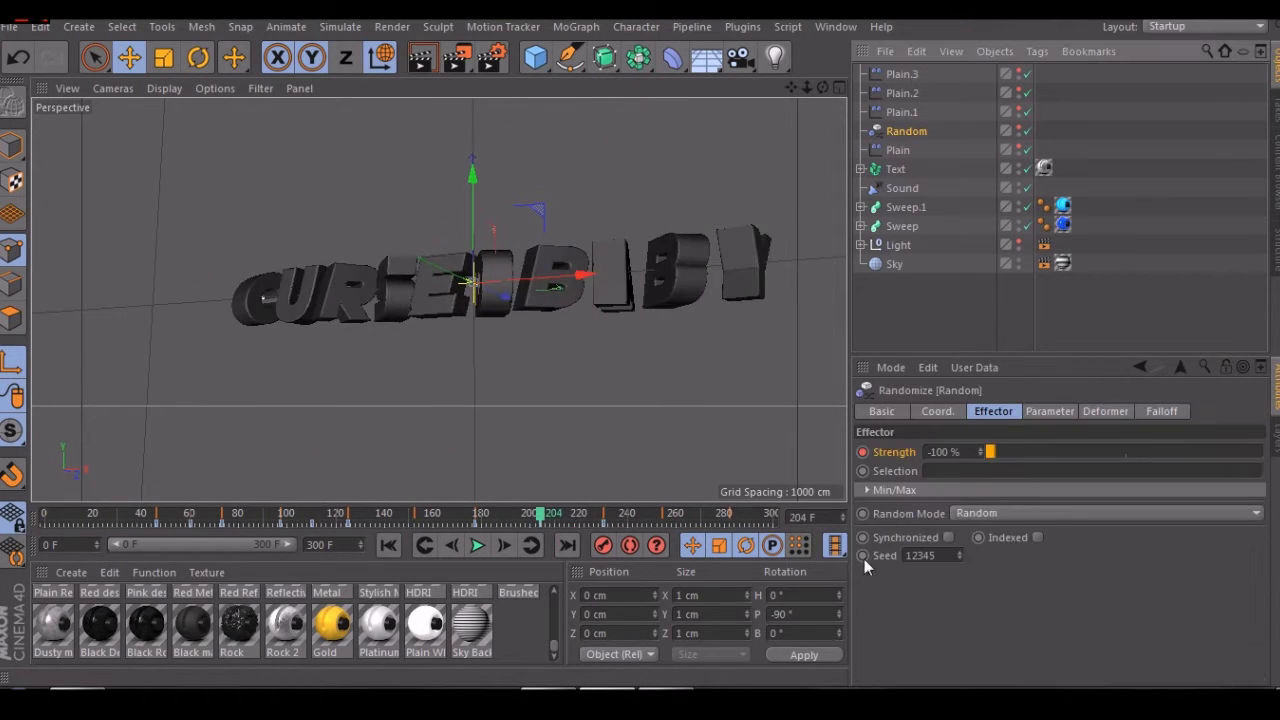
{"action": "mouse_move", "coordinate": [642, 517]}
{"action": "left_mouse_down"}
{"action": "mouse_move", "coordinate": [257, 514]}
{"action": "mouse_move", "coordinate": [604, 522]}
{"action": "left_mouse_up"}
{"action": "left_click", "coordinate": [507, 524]}
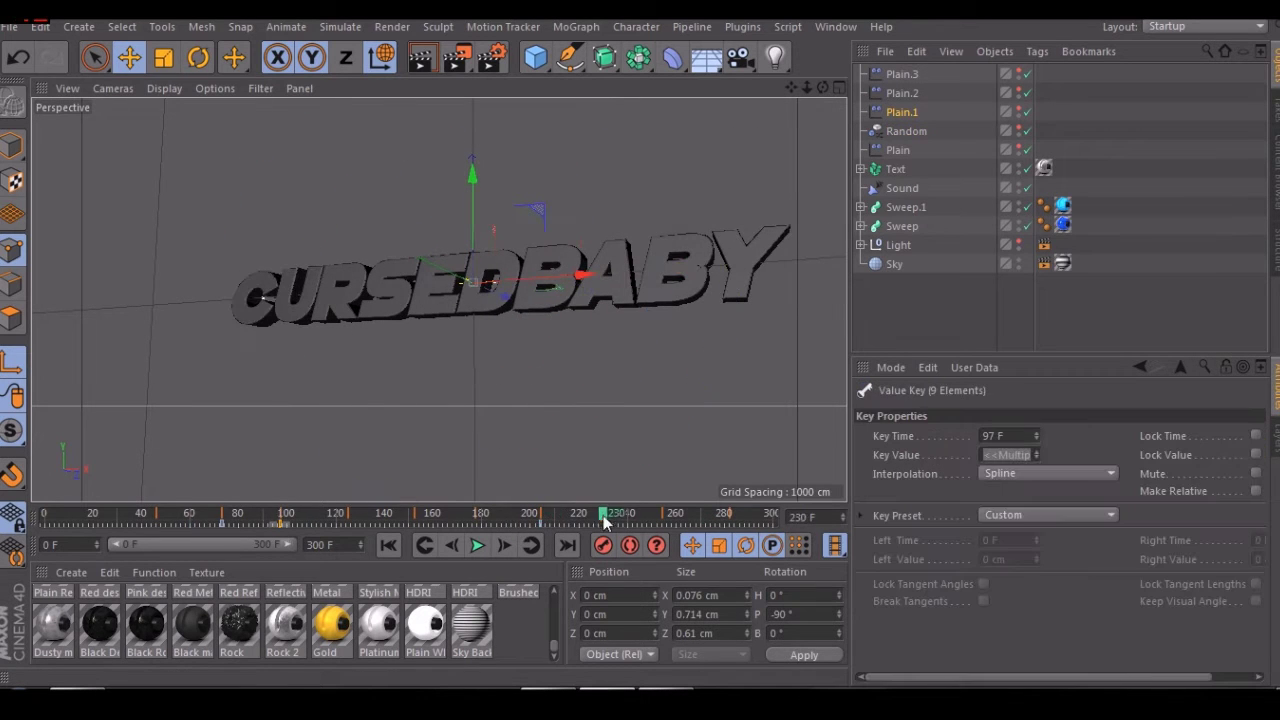
- Review Plain.2's keyframes and bring up Random.1's strength settings
{"action": "left_click", "coordinate": [901, 92]}
{"action": "left_click", "coordinate": [359, 524]}
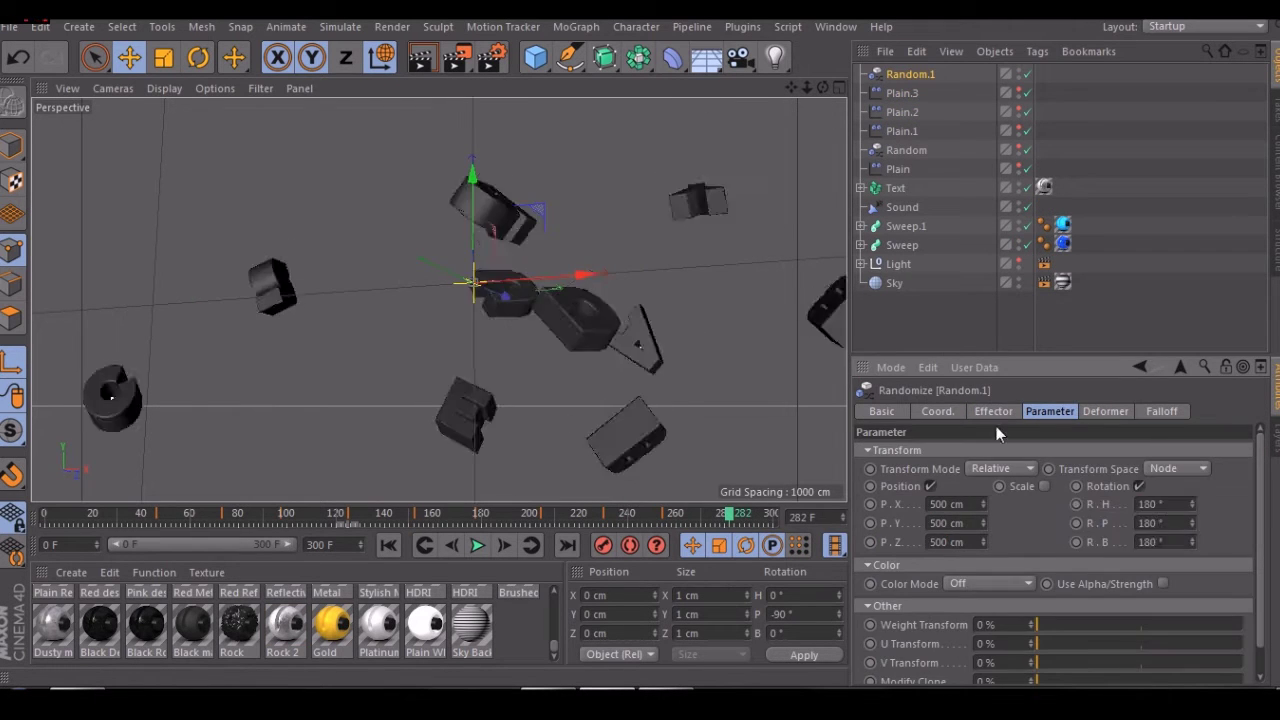
{"action": "left_click", "coordinate": [993, 411]}
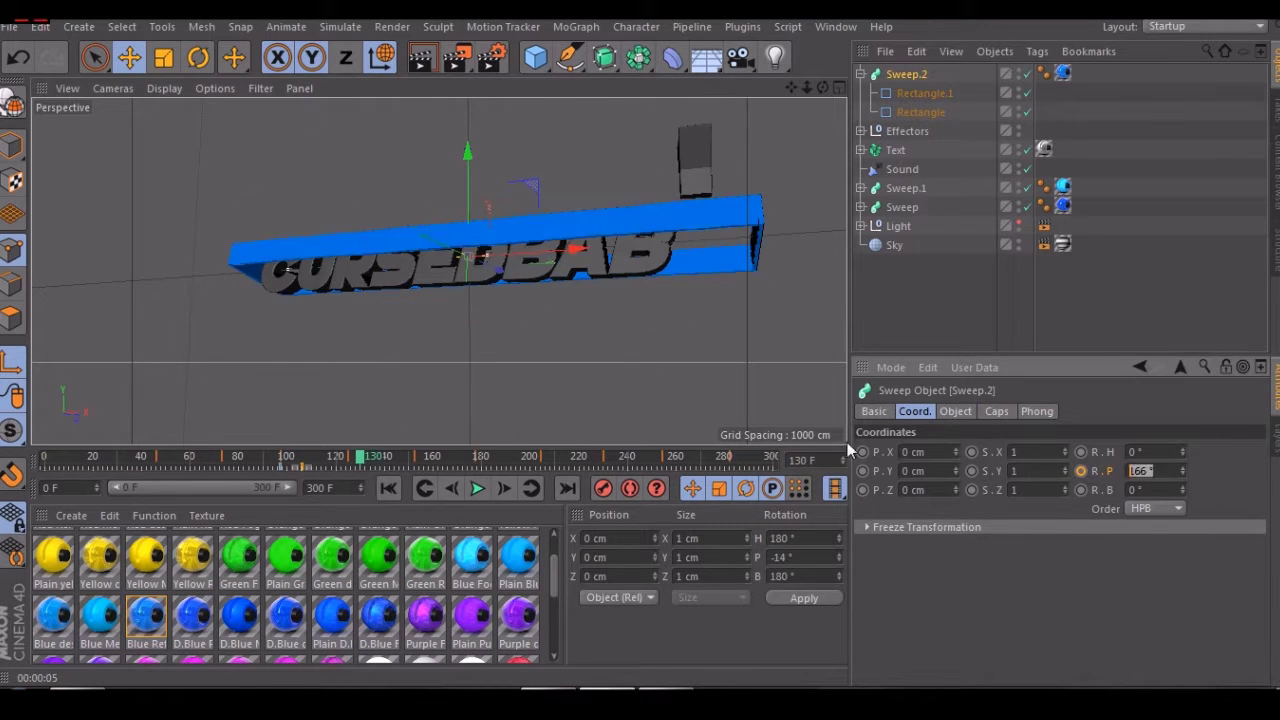
- Jump to frame 177 to check the blue frame's rotation
{"action": "left_click", "coordinate": [476, 462]}
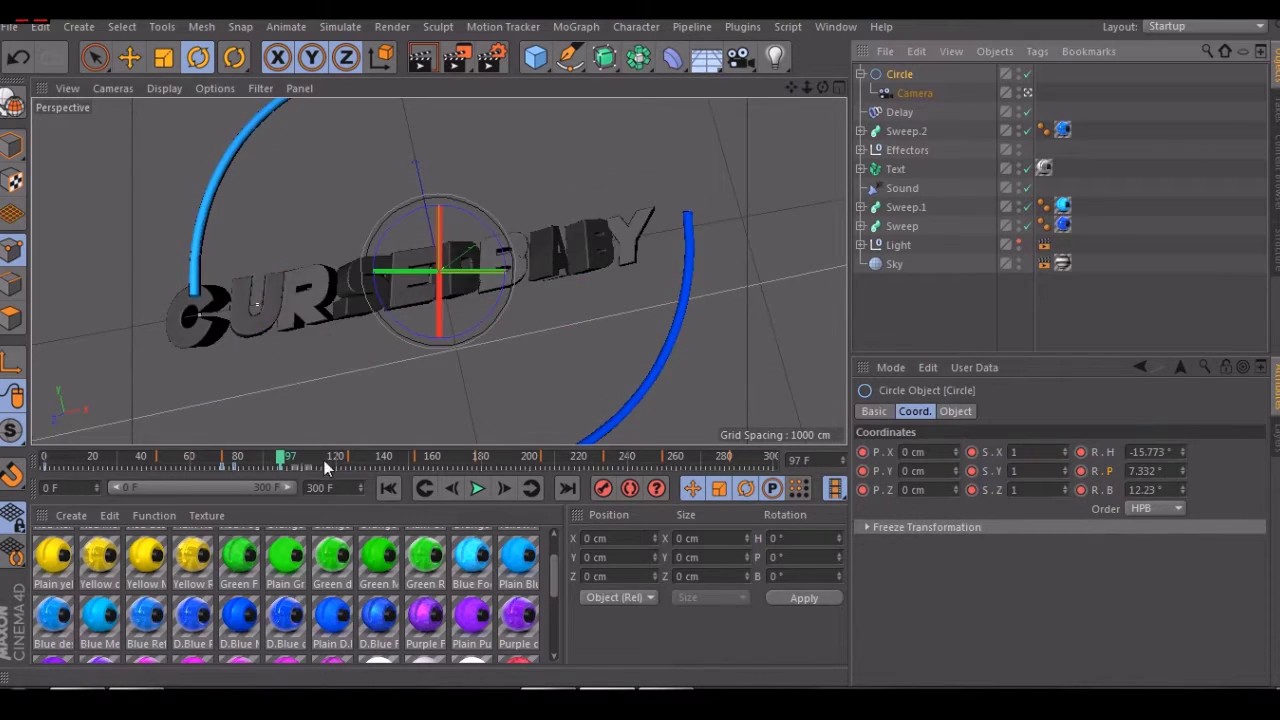
- Tilt the Circle's pitch from frame 209 onward, reaching about 43.6°, while checking the Camera
{"action": "left_click", "coordinate": [477, 488]}
{"action": "left_click", "coordinate": [540, 457]}
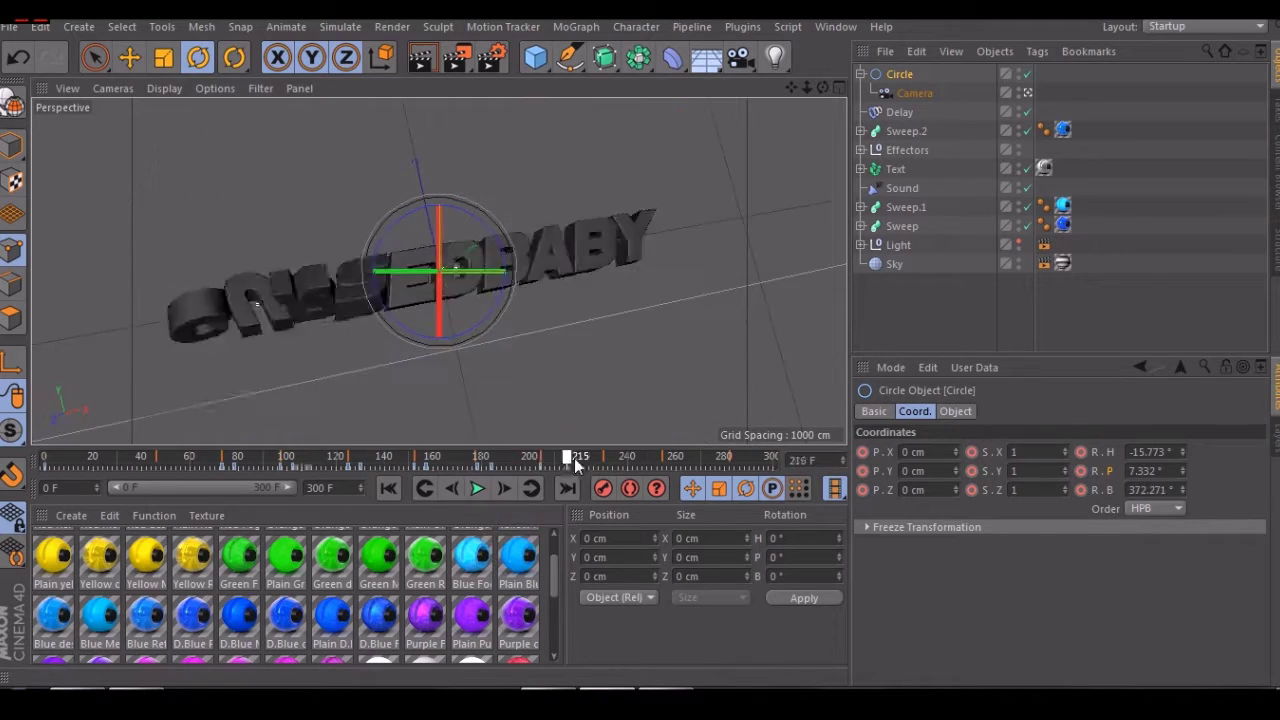
{"action": "left_click_drag", "start_coordinate": [540, 457], "coordinate": [550, 457]}
{"action": "left_click_drag", "start_coordinate": [500, 271], "coordinate": [508, 274]}
{"action": "left_click", "coordinate": [912, 93]}
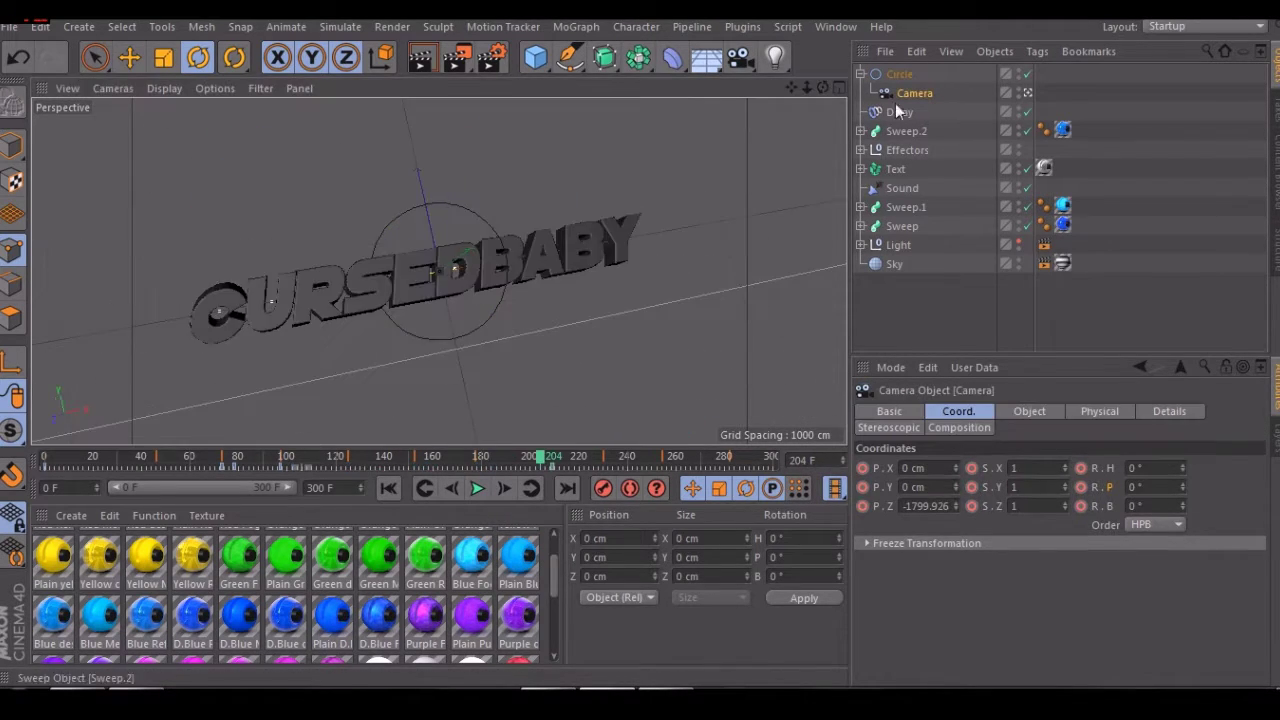
{"action": "left_click_drag", "start_coordinate": [551, 457], "coordinate": [750, 458]}
{"action": "left_click", "coordinate": [899, 74]}
{"action": "left_click", "coordinate": [914, 93]}
{"action": "left_click", "coordinate": [899, 74]}
{"action": "left_click_drag", "start_coordinate": [505, 271], "coordinate": [604, 270]}
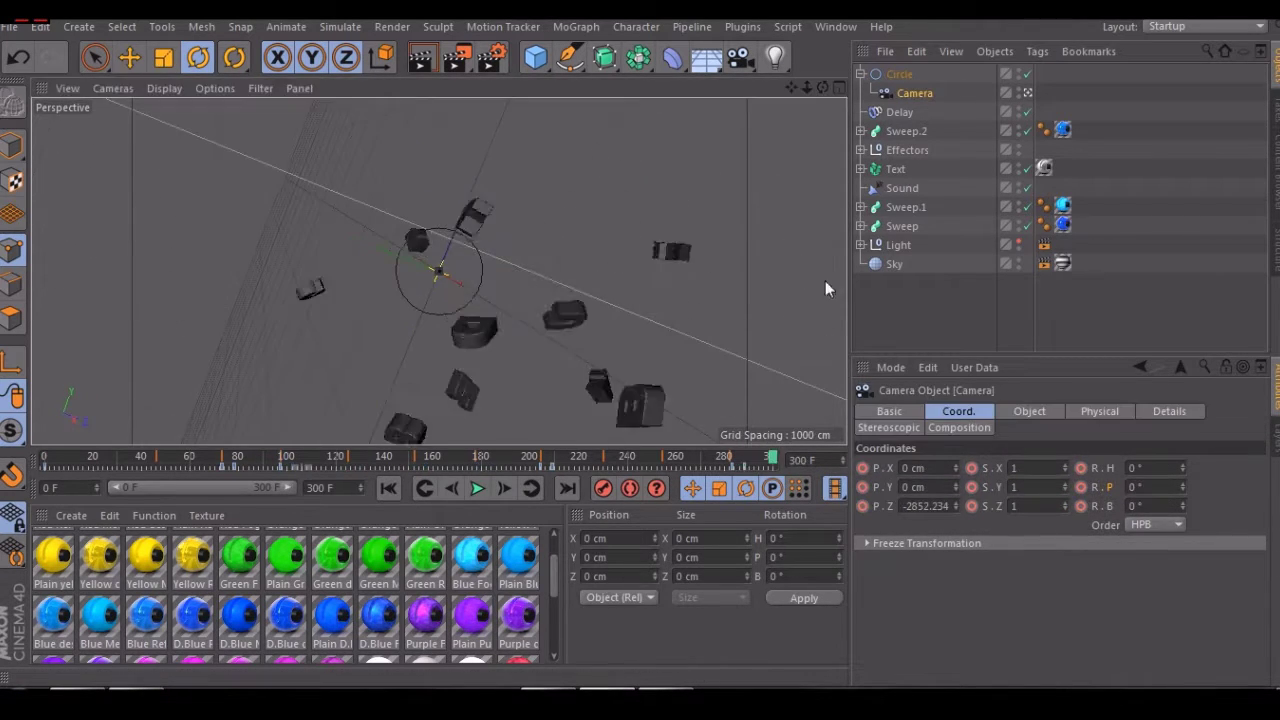
- Undo the last rotation, replay from the start, and open Render Settings' Save options
{"action": "key", "text": "ctrl+z"}
{"action": "left_click", "coordinate": [478, 487]}
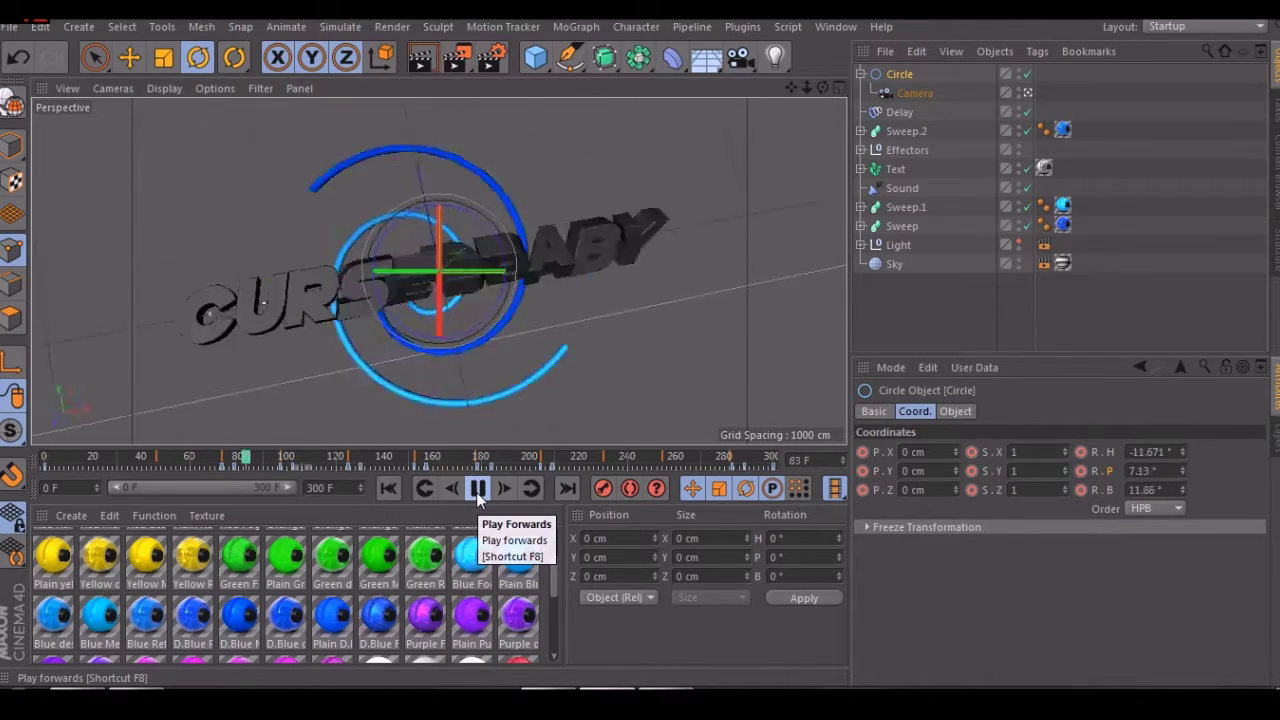
{"action": "key", "text": "ctrl+b"}
{"action": "left_click", "coordinate": [131, 92]}
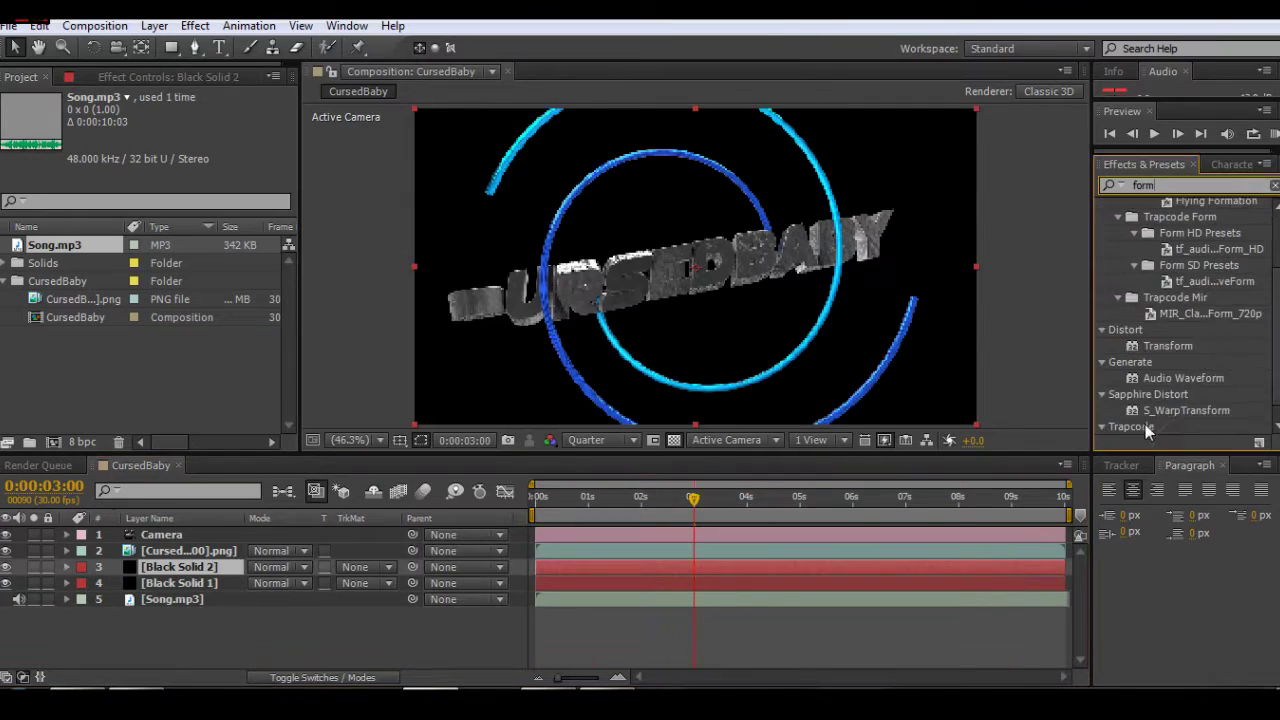
- Apply Trapcode Form to Black Solid 2 and add a new adjustment layer
{"action": "double_click", "coordinate": [1152, 436]}
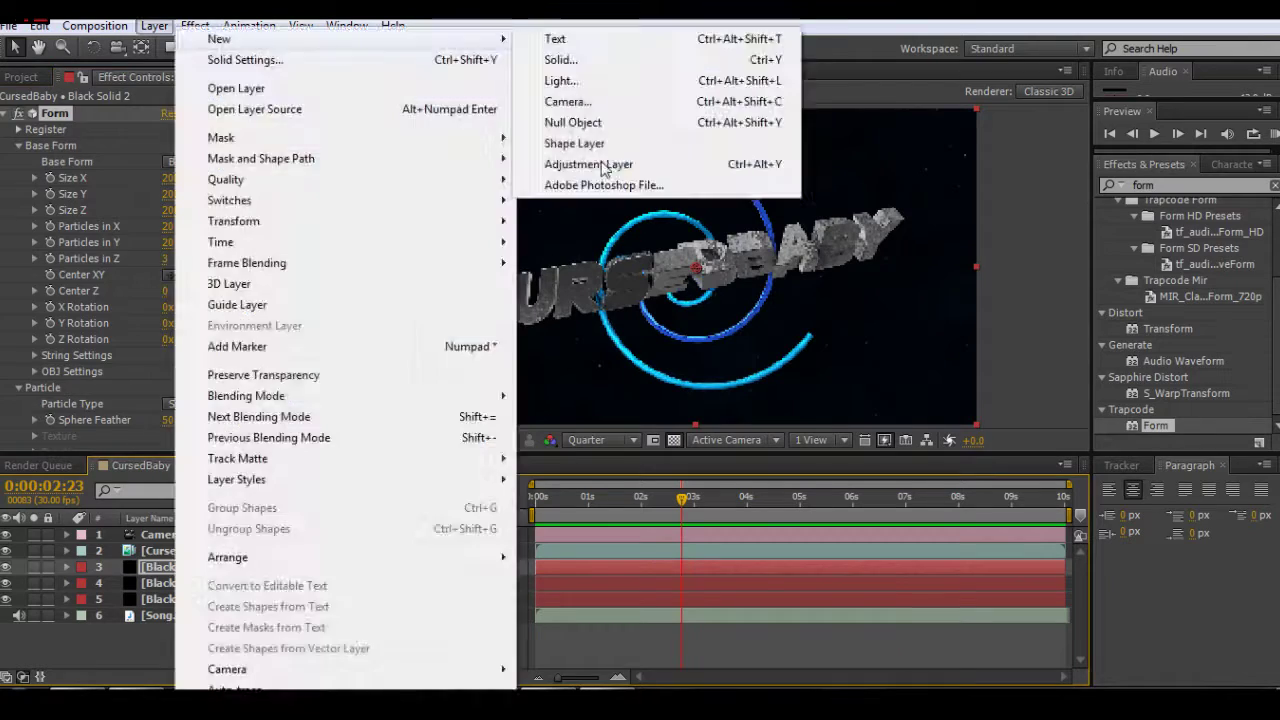
{"action": "left_click", "coordinate": [600, 164]}
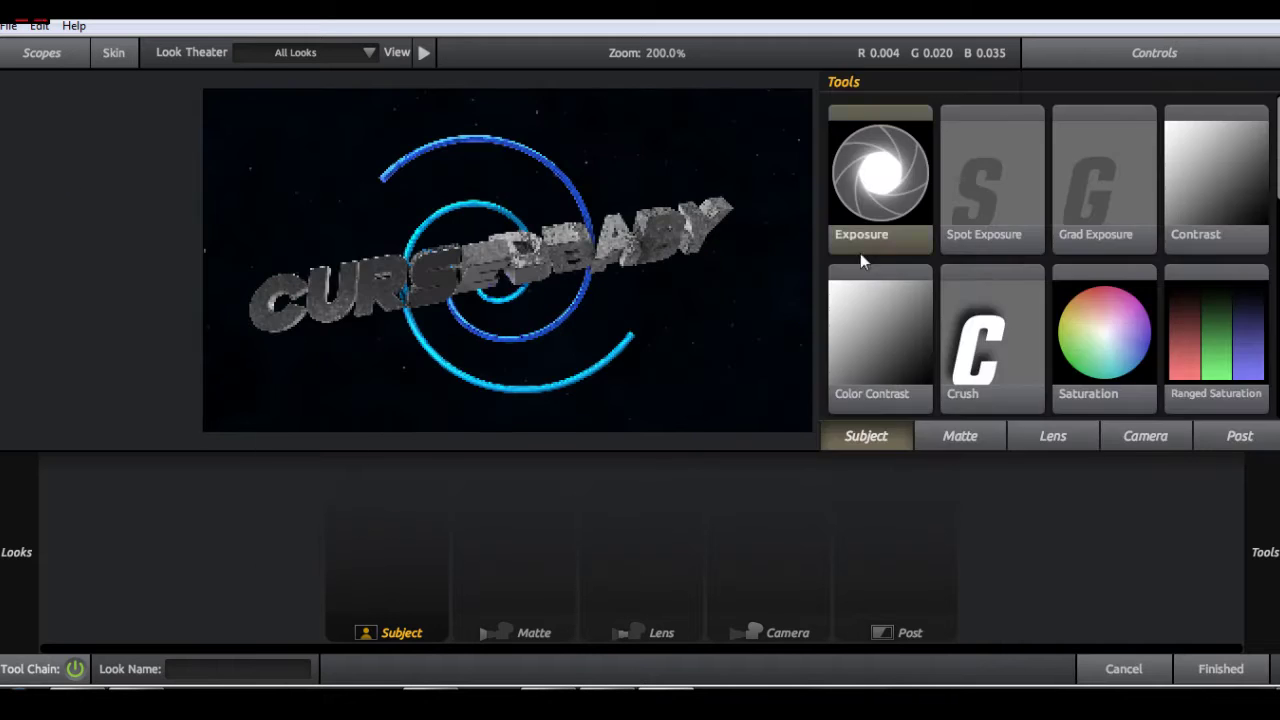
- Apply Looks and add Exposure, Pop and Diffusions to the subject chain
{"action": "double_click", "coordinate": [858, 255]}
{"action": "double_click", "coordinate": [1141, 166]}
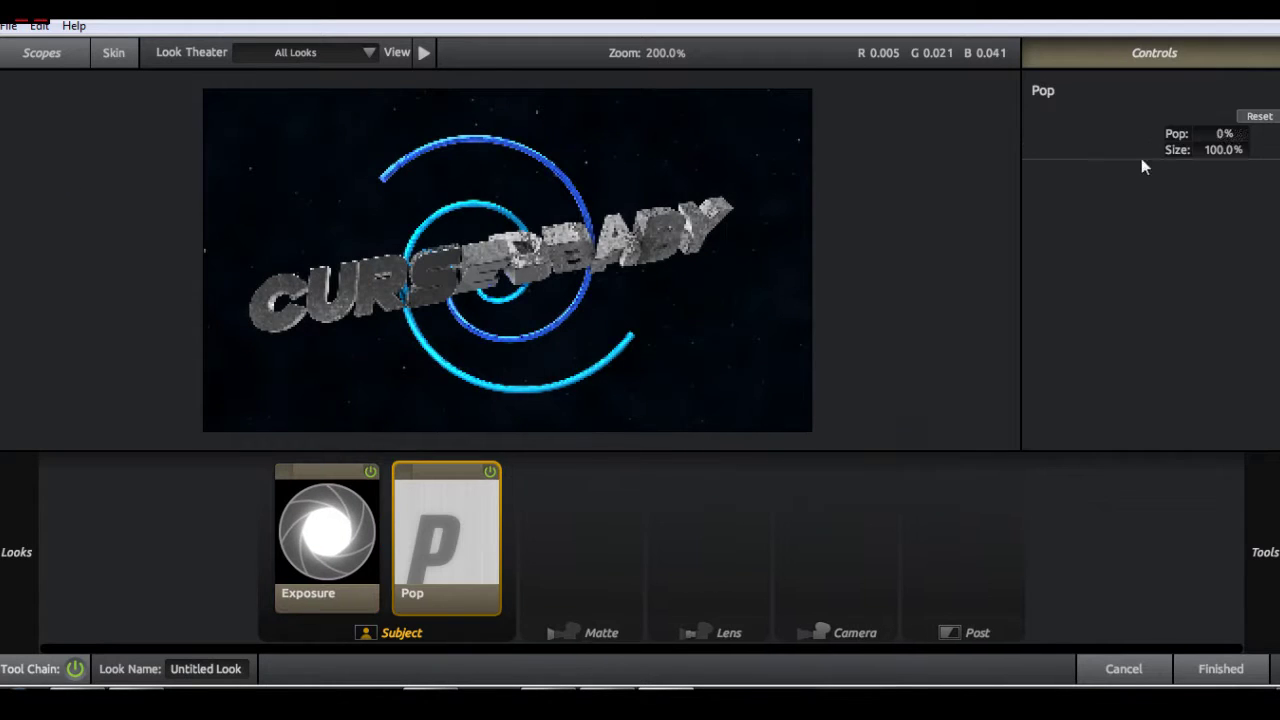
{"action": "left_click", "coordinate": [960, 436]}
{"action": "double_click", "coordinate": [1216, 155]}
{"action": "double_click", "coordinate": [1216, 155]}
- Add Anamorphic Flare, Edge Softness, Vignette and Auto Shoulder to the lens and post chain
{"action": "left_click", "coordinate": [1053, 436]}
{"action": "double_click", "coordinate": [879, 315]}
{"action": "double_click", "coordinate": [1216, 315]}
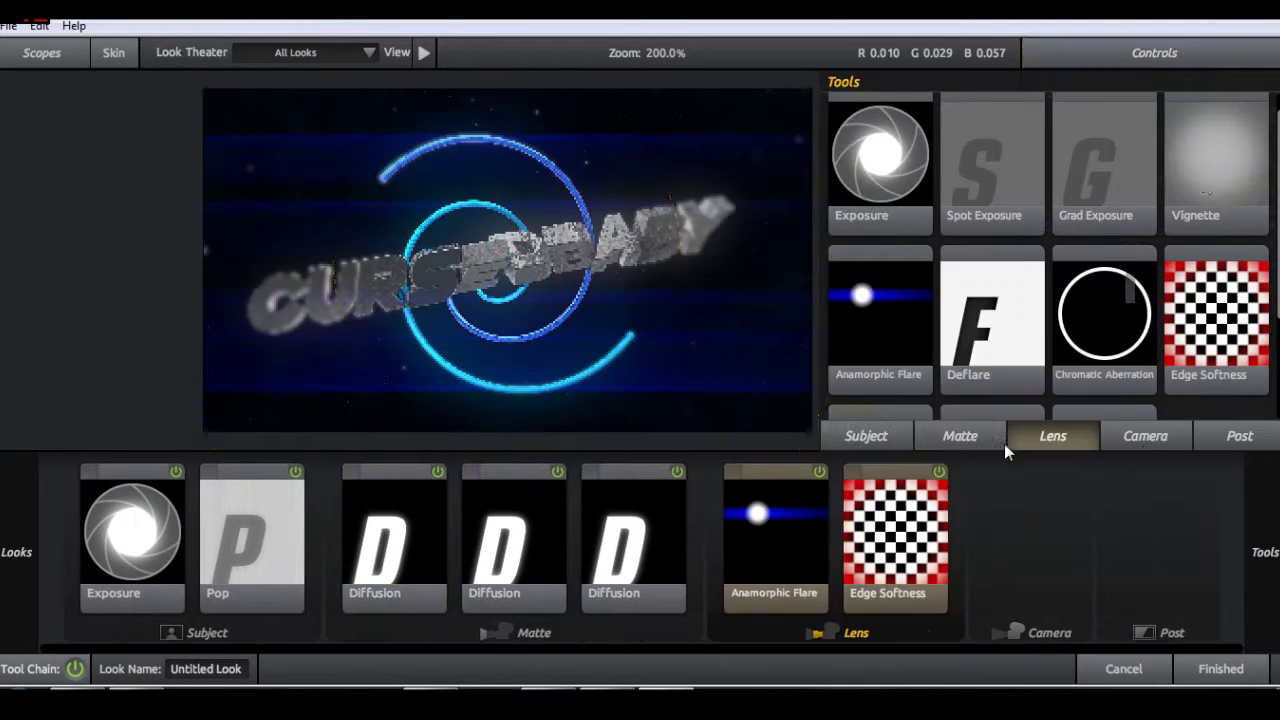
{"action": "double_click", "coordinate": [1216, 155]}
{"action": "left_click", "coordinate": [1240, 436]}
- Adjust the Vignette, blue Anamorphic Flare and third Diffusion settings
{"action": "left_click", "coordinate": [938, 540]}
{"action": "left_click", "coordinate": [678, 540]}
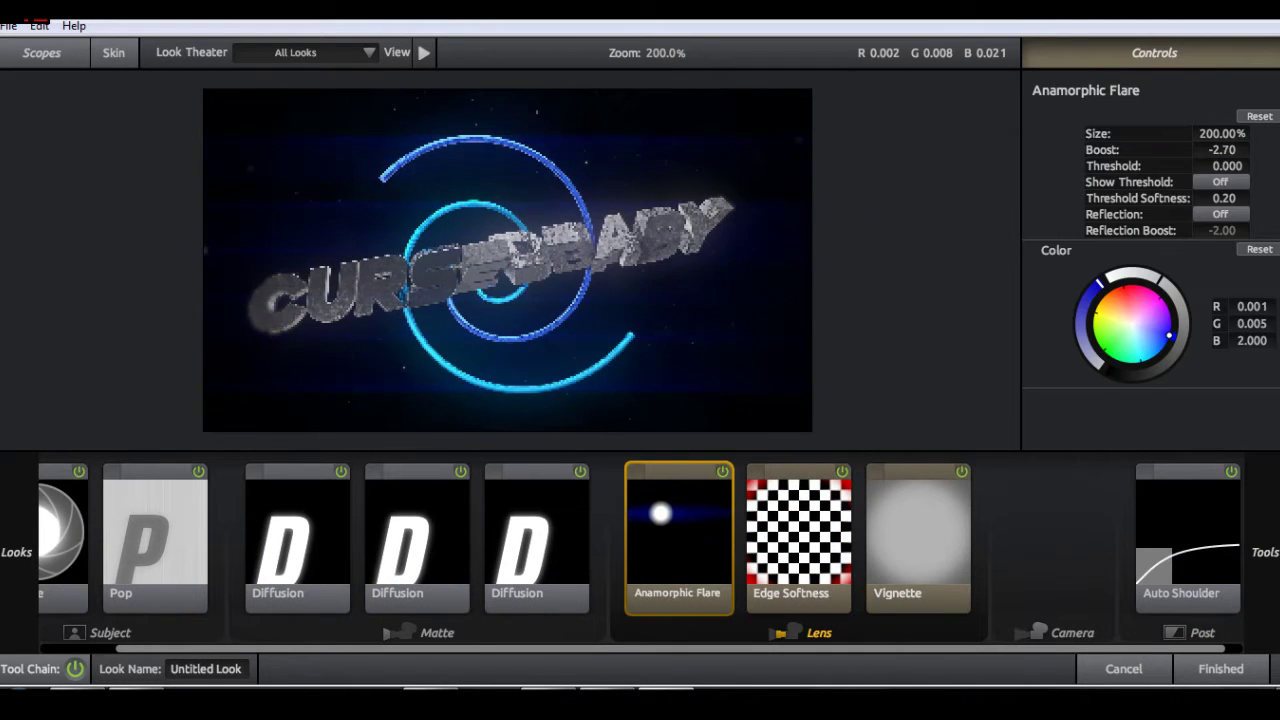
{"action": "left_click", "coordinate": [536, 540]}
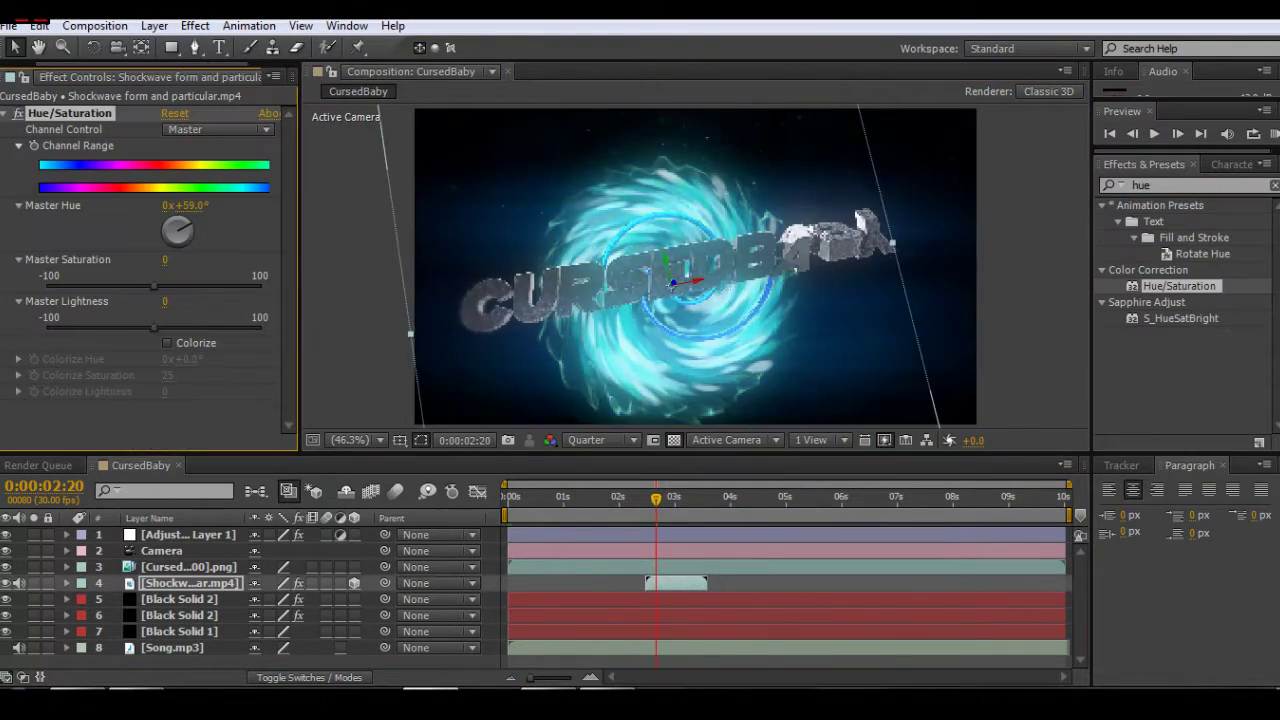
- Preview the composition with the +59° hue-shifted shockwave clip
{"action": "key", "text": "KP_0"}
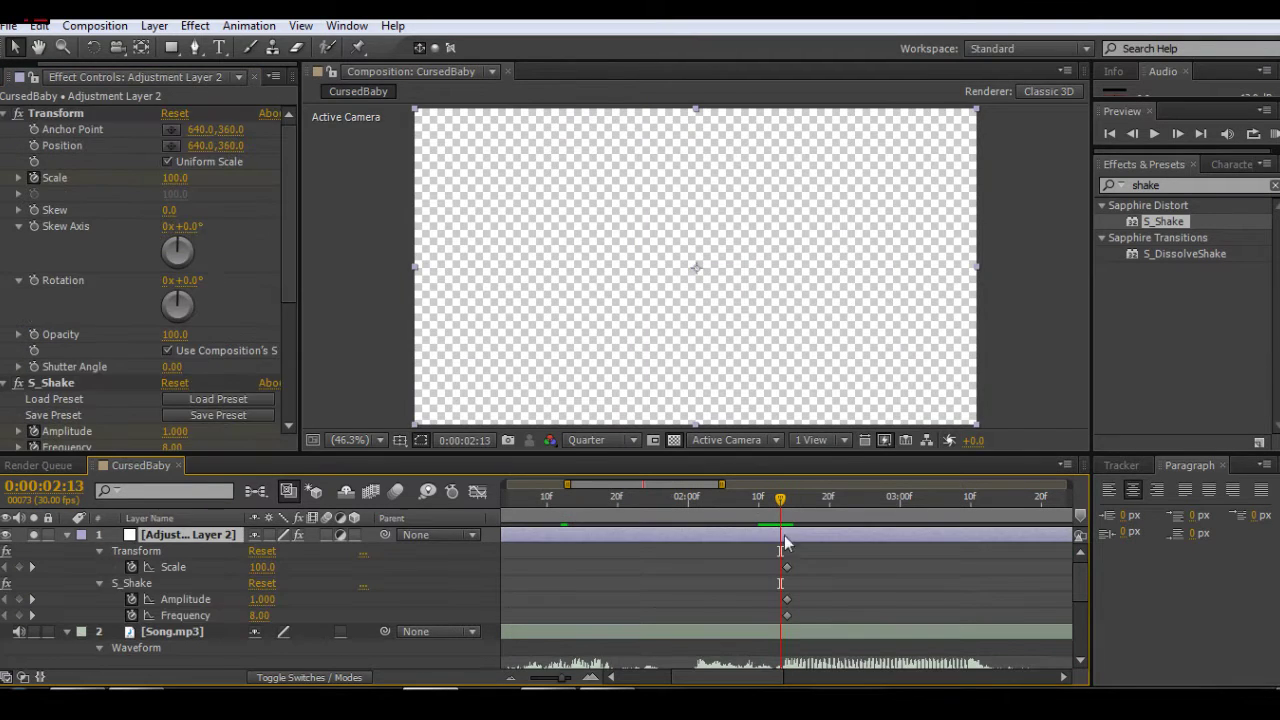
- Paste the Scale, Amplitude and Frequency keyframes at 3:10, with Scale at 130
{"action": "left_click", "coordinate": [787, 599]}
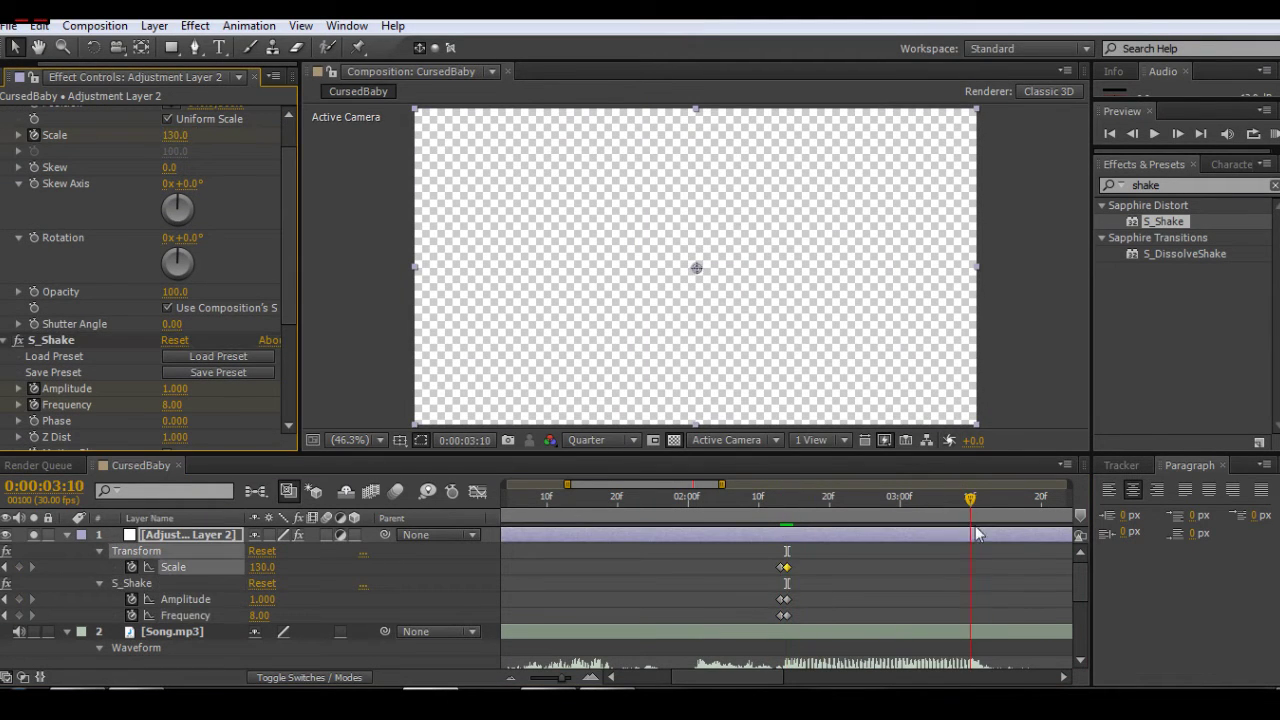
{"action": "key", "text": "ctrl+v"}
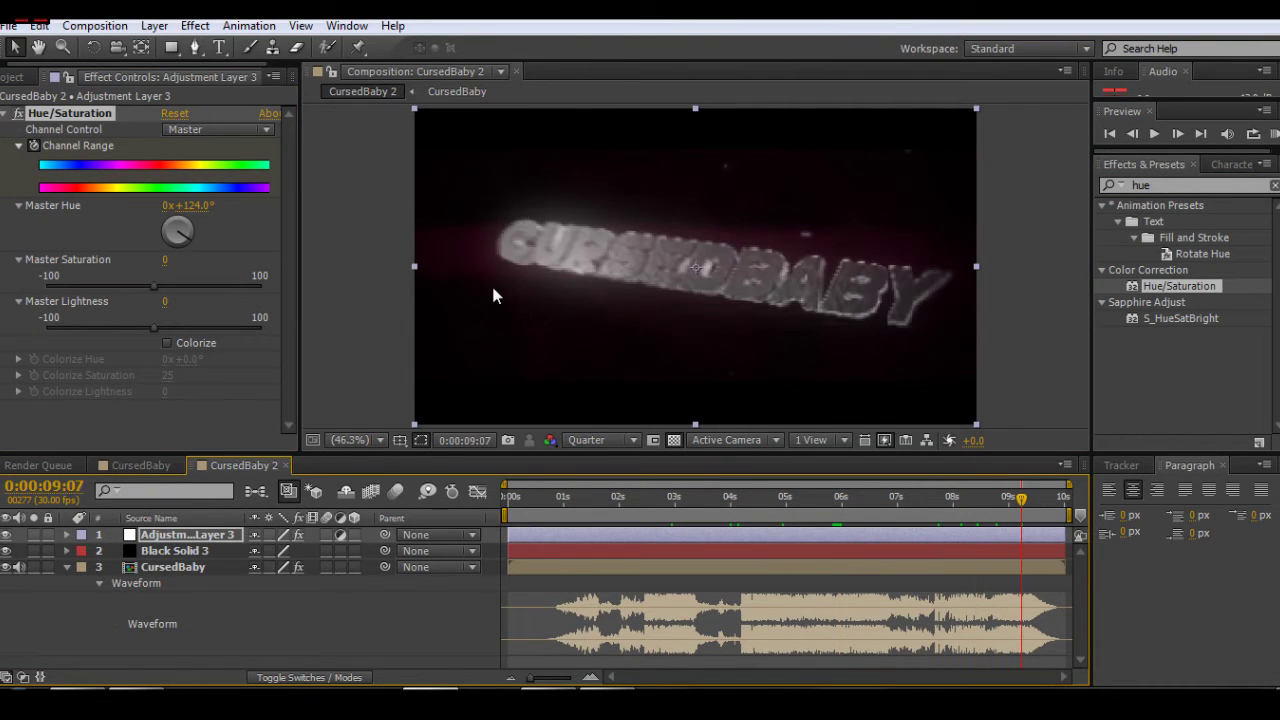
- Review the hue shift from about 5:28 to 6:05, then preview and stop the finished intro
{"action": "left_click_drag", "start_coordinate": [1021, 497], "coordinate": [840, 497]}
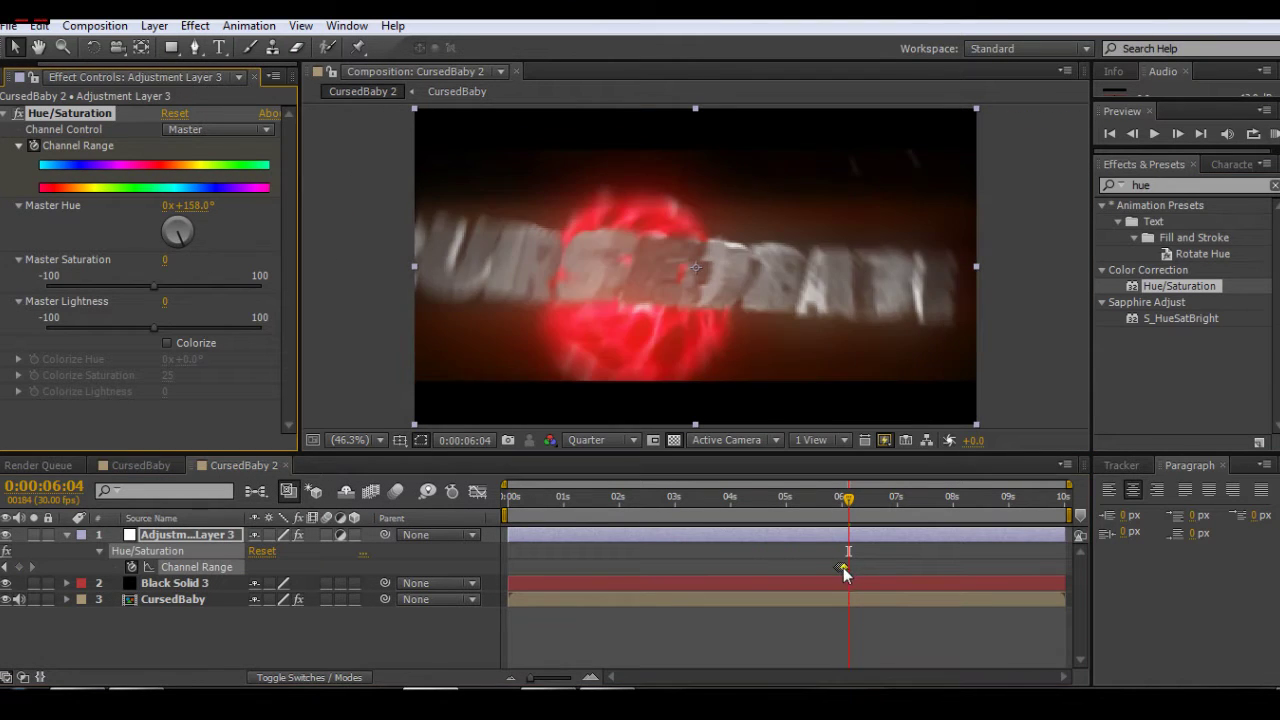
{"action": "key", "text": "Page_Down"}
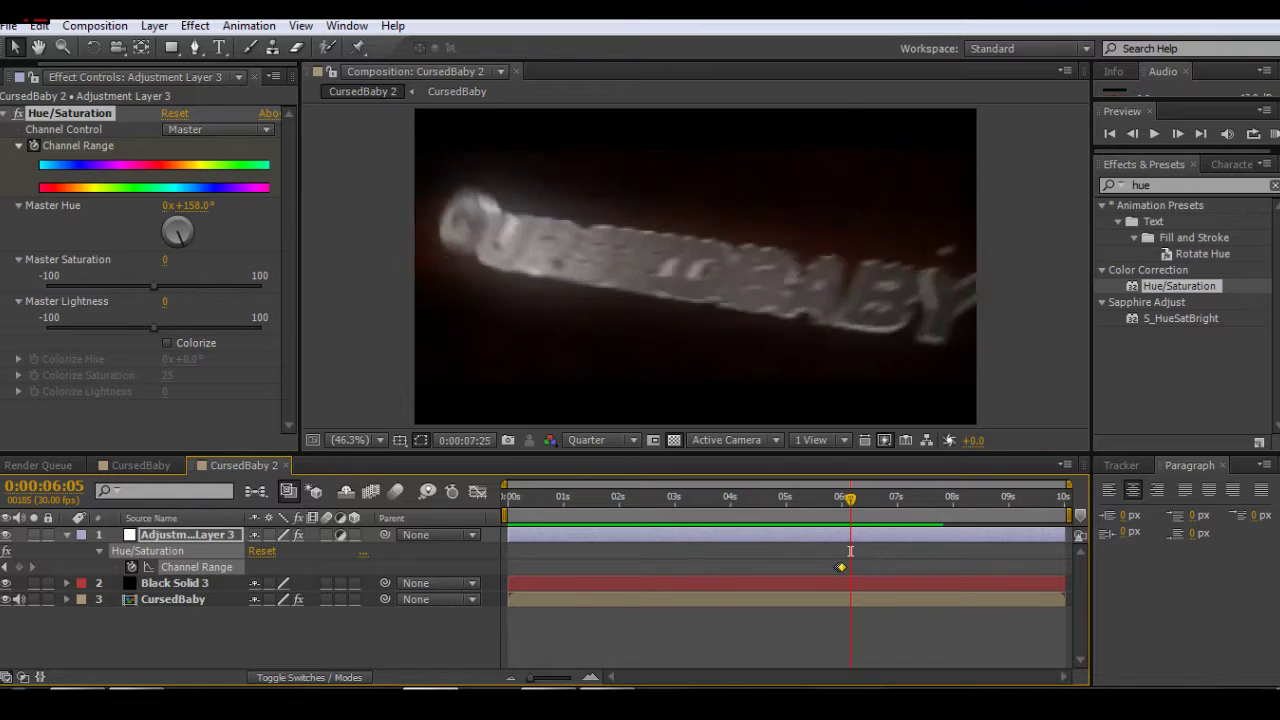
{"action": "key", "text": "space"}
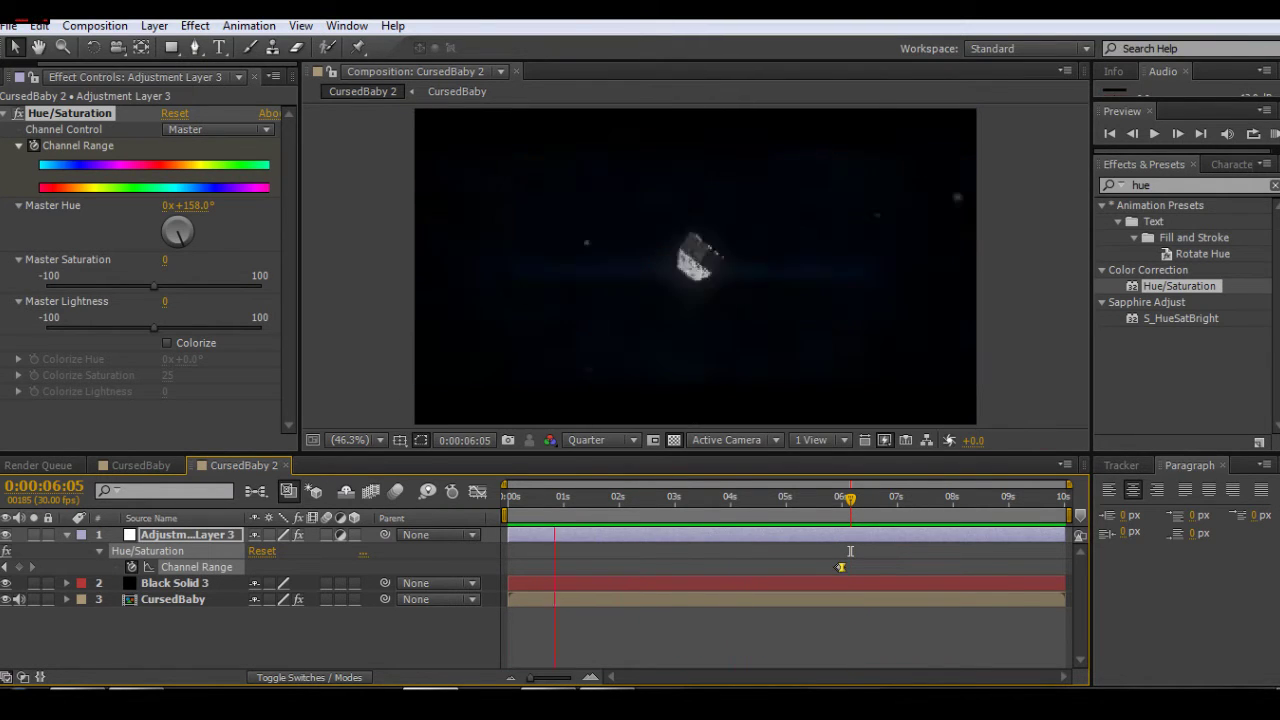